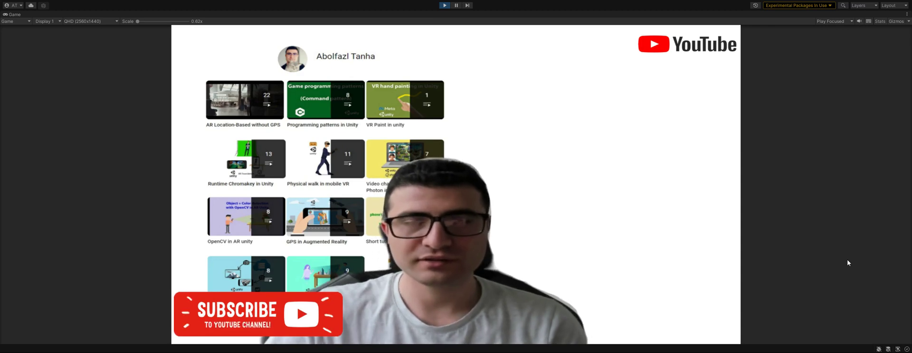
Exit Play mode on the running intro scene with Ctrl+P
key("ctrl+p")
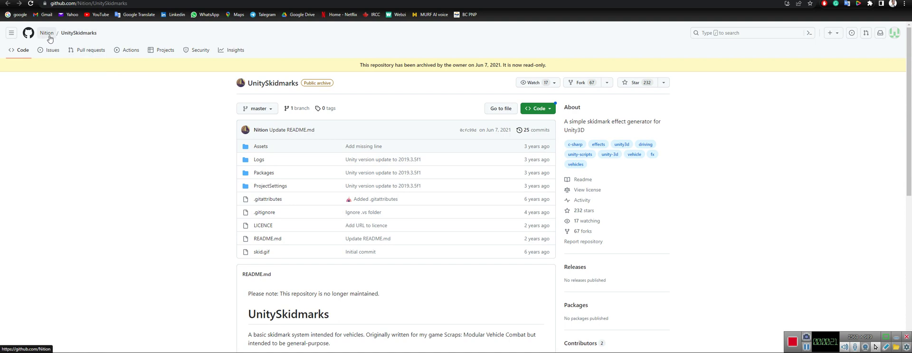
Check the UnitySkidmarks repository's Code dropdown for clone and Download ZIP options, then close it
left_click(119, 5)
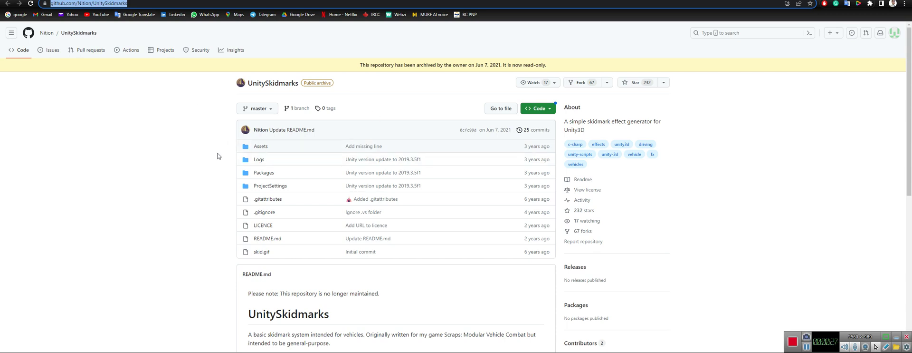
left_click(534, 111)
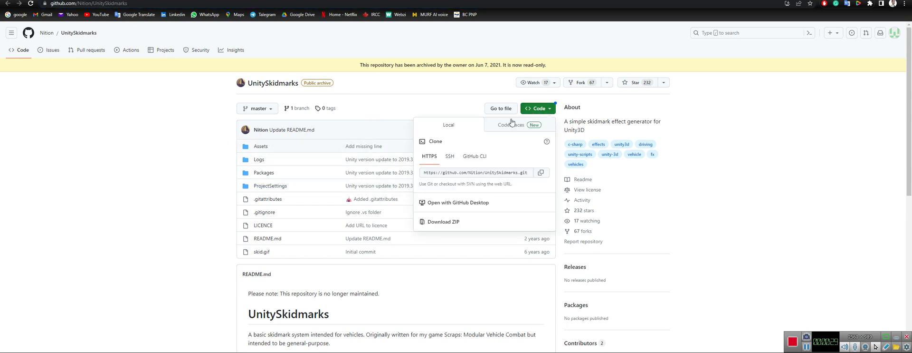
left_click(171, 179)
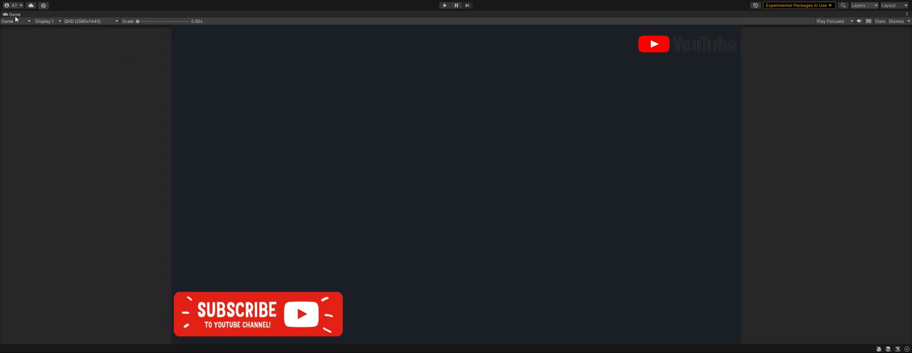
Restore the full editor layout and open Sample Scene from the Assets/UnitySkidmarks folder
double_click(15, 15)
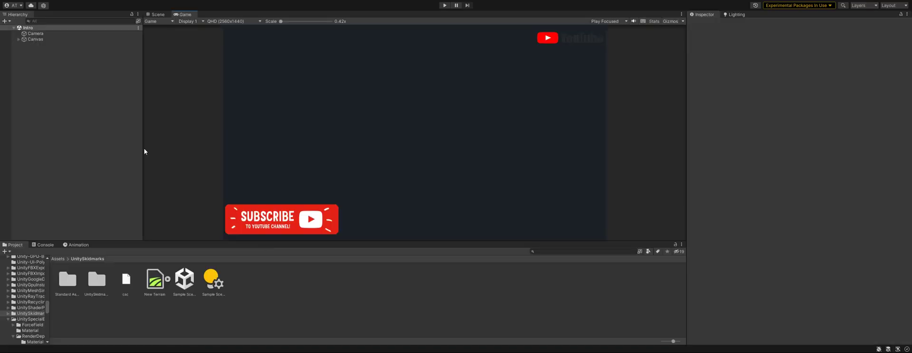
left_click(69, 279)
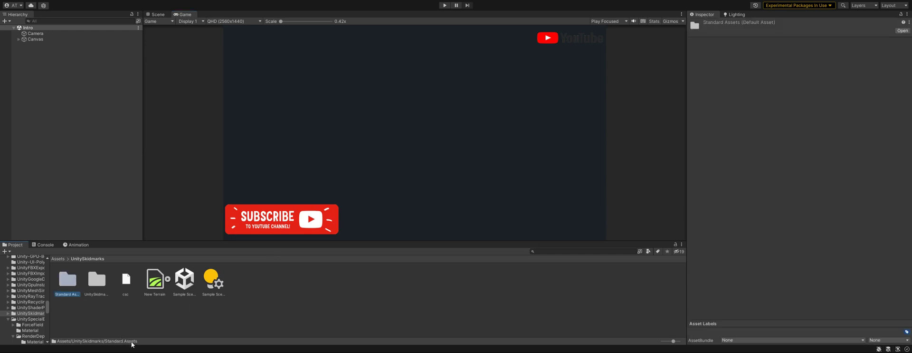
left_click(97, 293)
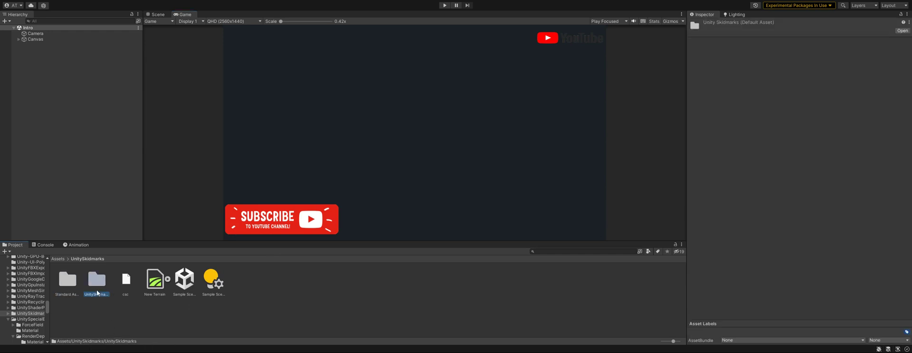
left_click(186, 287)
double_click(187, 287)
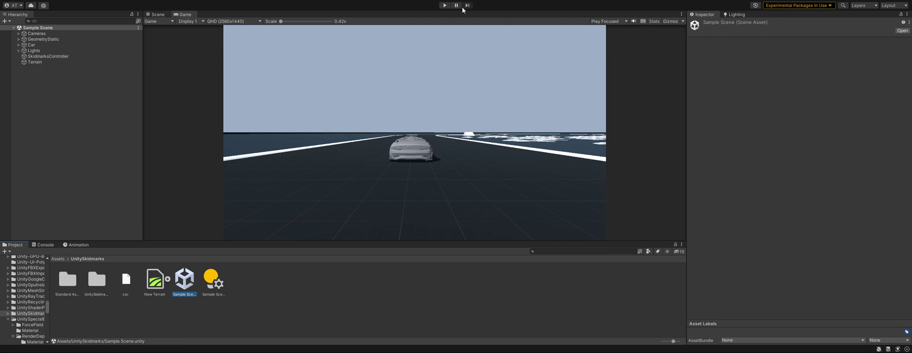
Start Play mode on the Sample Scene so the car can be driven
left_click(445, 6)
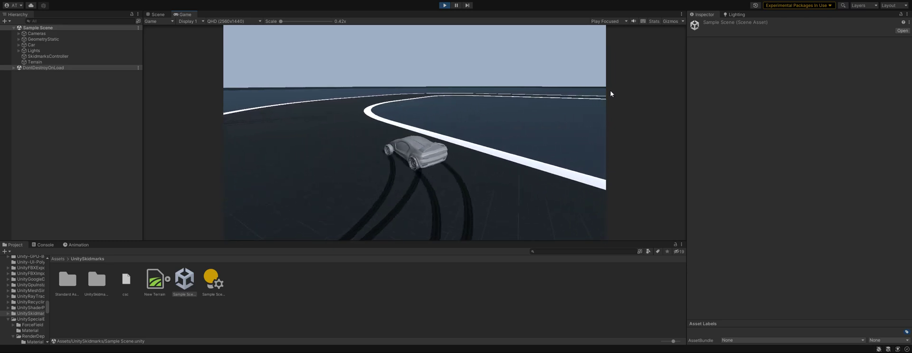
Stop play, switch to the Scene view, expand Car > WheelHubs and inspect each hub
left_click(445, 5)
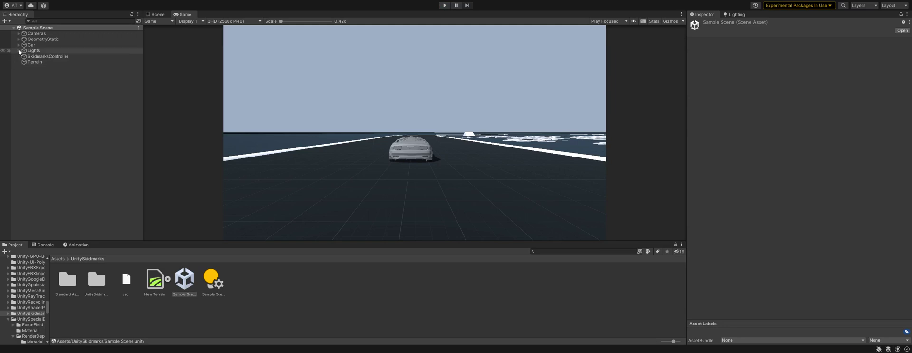
left_click(155, 14)
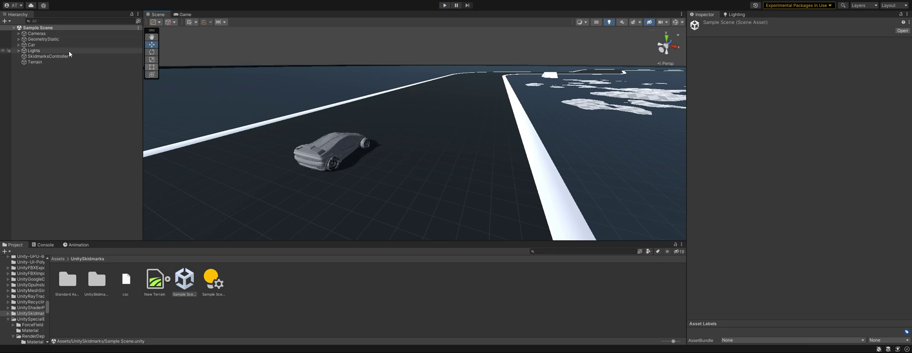
left_click(18, 45)
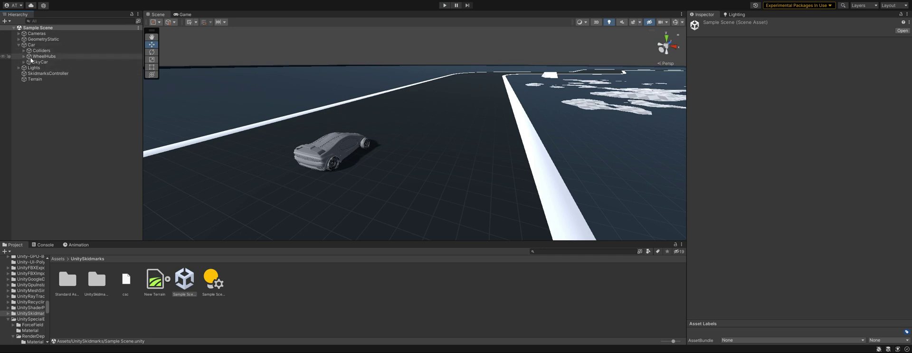
left_click(23, 56)
left_click(61, 62)
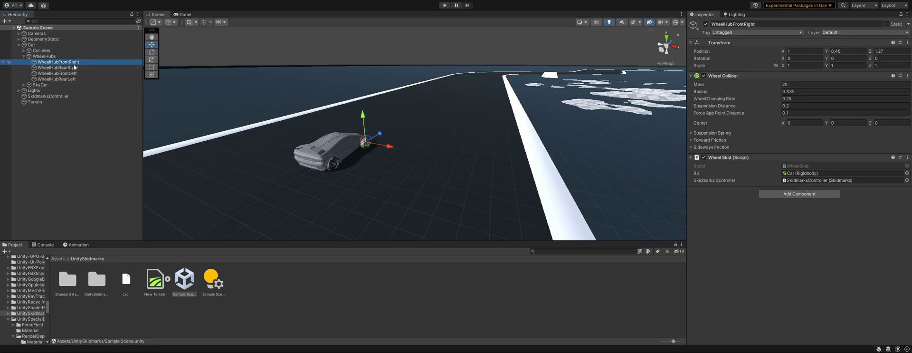
left_click(58, 68)
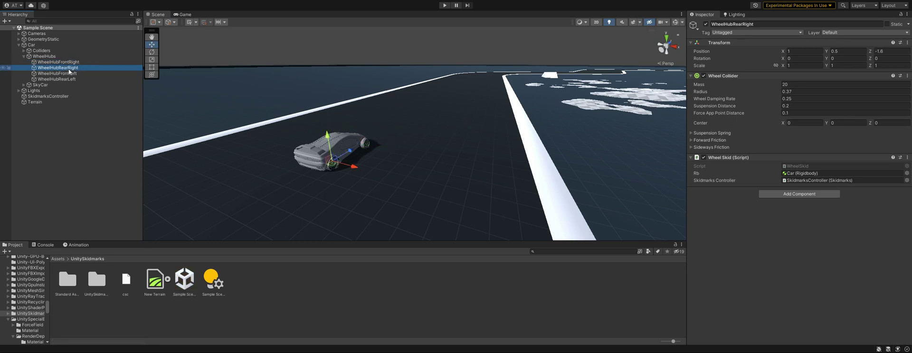
left_click(73, 73)
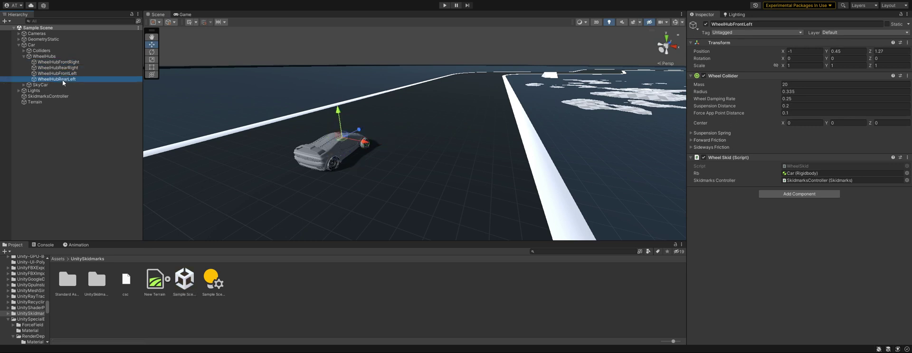
Trace the wheel hubs' Wheel Skid references to the Car rigidbody and SkidmarksController
mouse_move(350, 140)
left_mouse_down("alt")
mouse_move(384, 153)
mouse_move(586, 147)
mouse_move(581, 135)
left_mouse_up("alt")
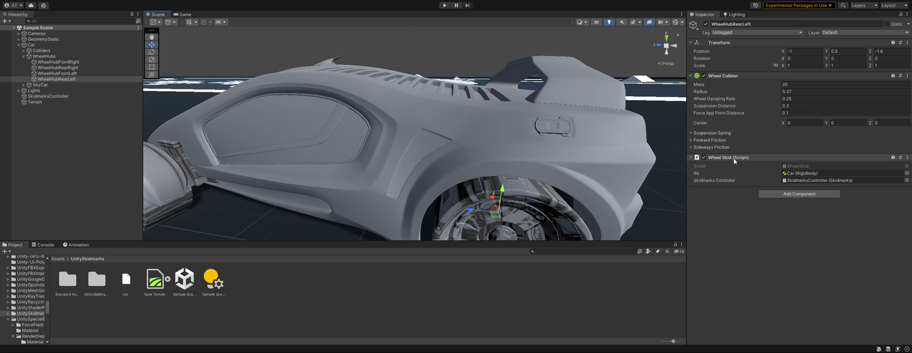
left_click(803, 174)
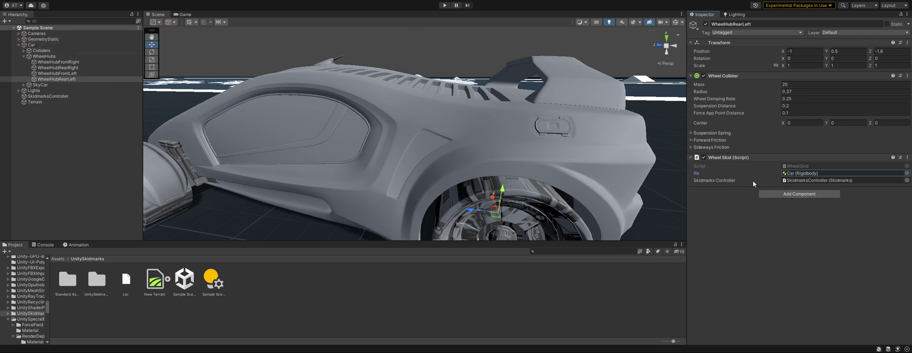
left_click(62, 73)
left_click(67, 68)
key("Up")
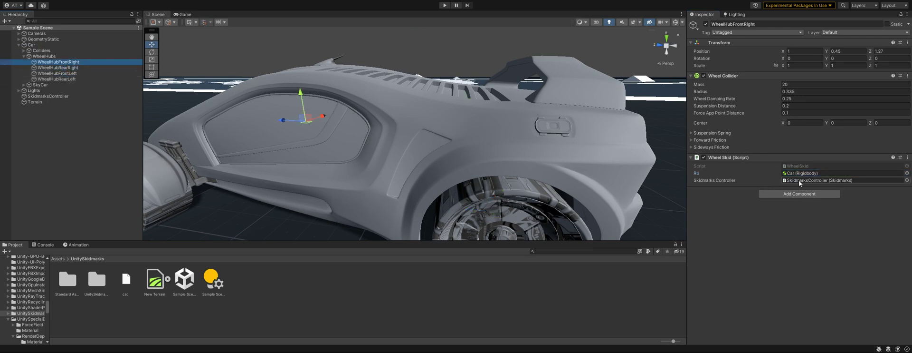
left_click(799, 180)
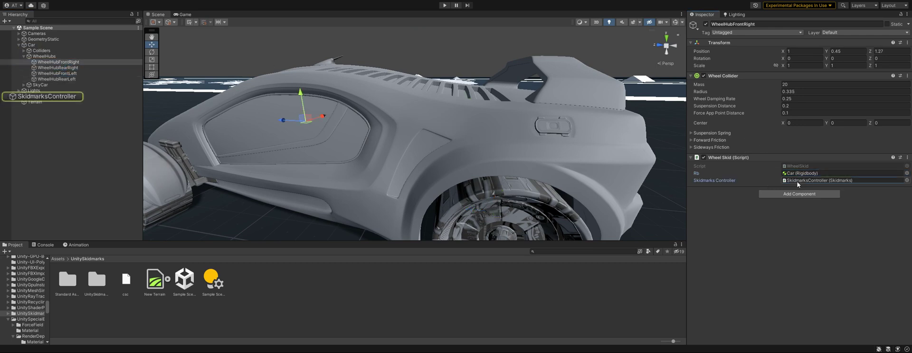
From SkidmarksController's Skidmarks Material field, locate SkidmarksMat and view its Skidmarks shader
left_click(50, 97)
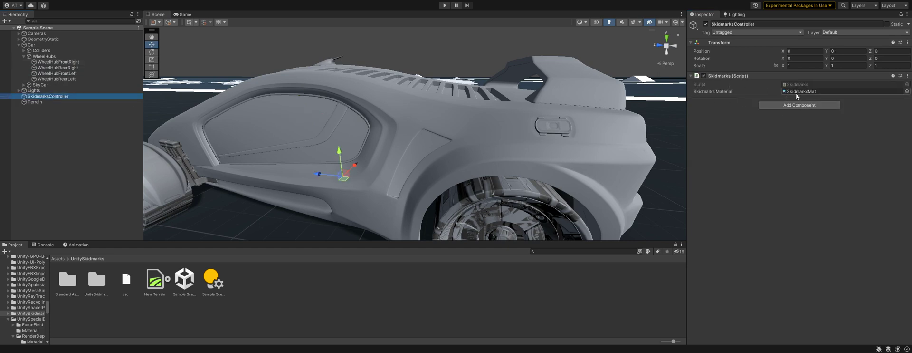
left_click(796, 91)
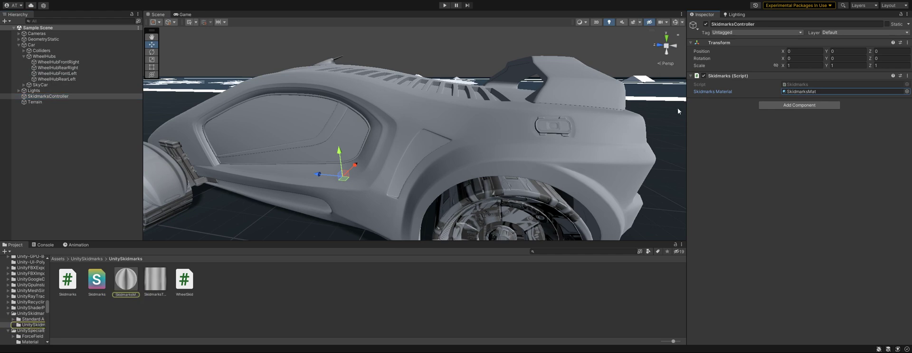
left_click(129, 279)
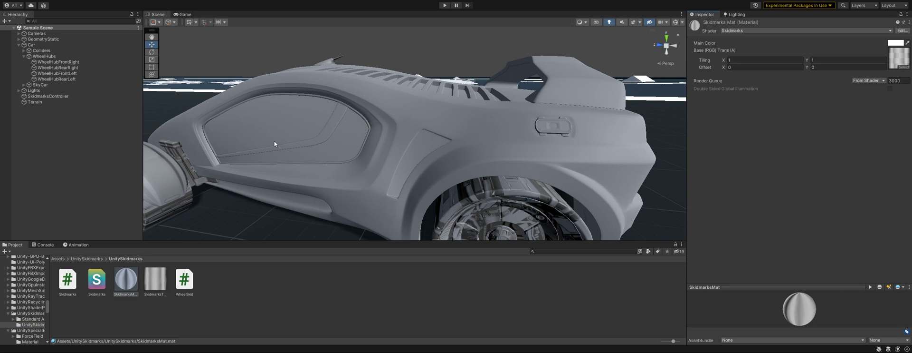
Play the scene, drift the car with W, D and A, then pause and orbit around the skid marks
left_click(444, 5)
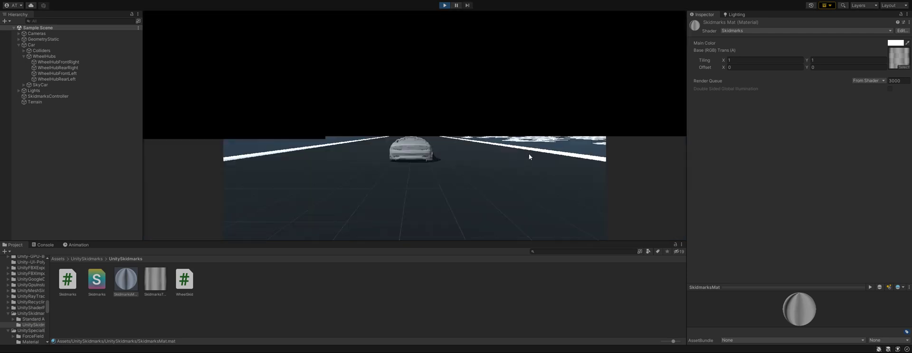
key("w")
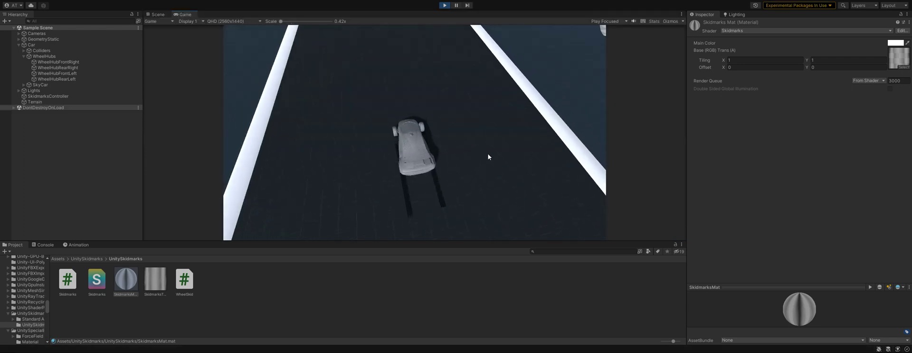
key("d")
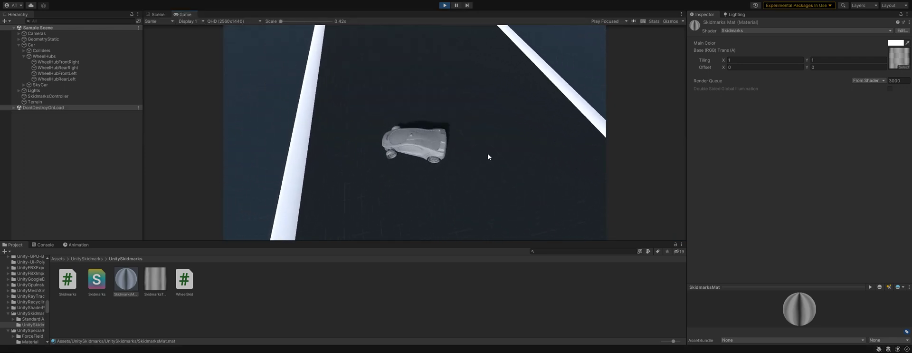
key("a")
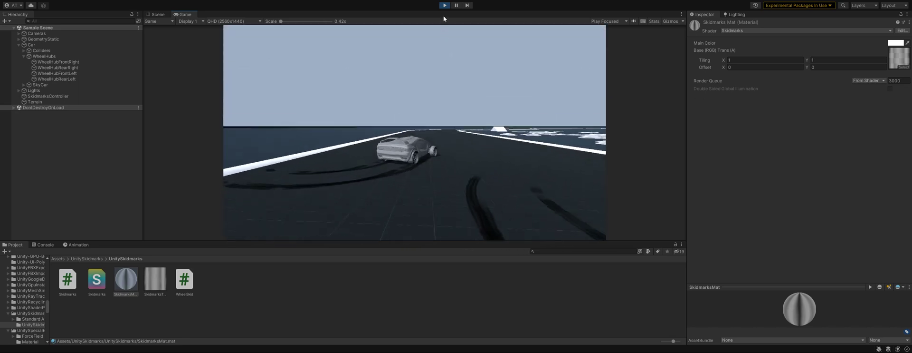
left_click(456, 5)
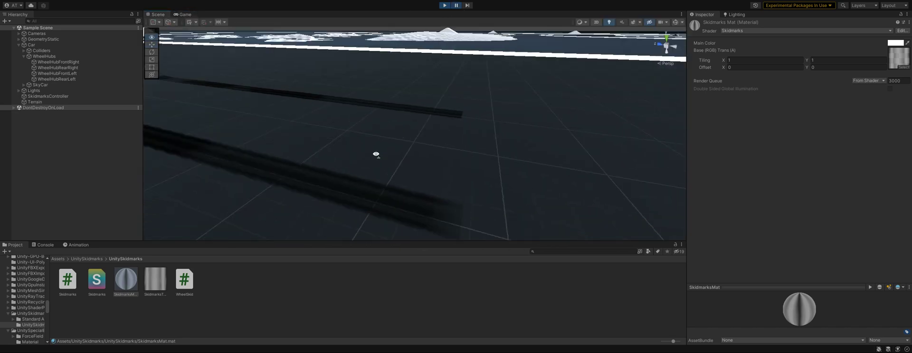
mouse_move(368, 159)
right_mouse_down()
mouse_move(343, 200)
mouse_move(216, 167)
mouse_move(249, 176)
mouse_move(299, 118)
right_mouse_up()
Stop Play mode so the road returns clean with no skid marks
left_click(445, 6)
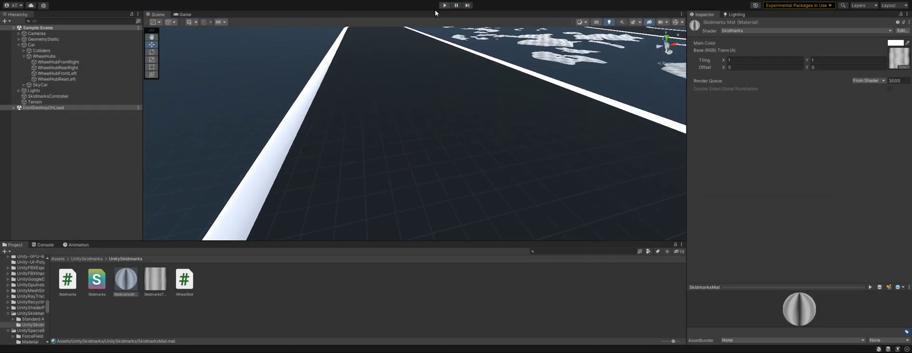